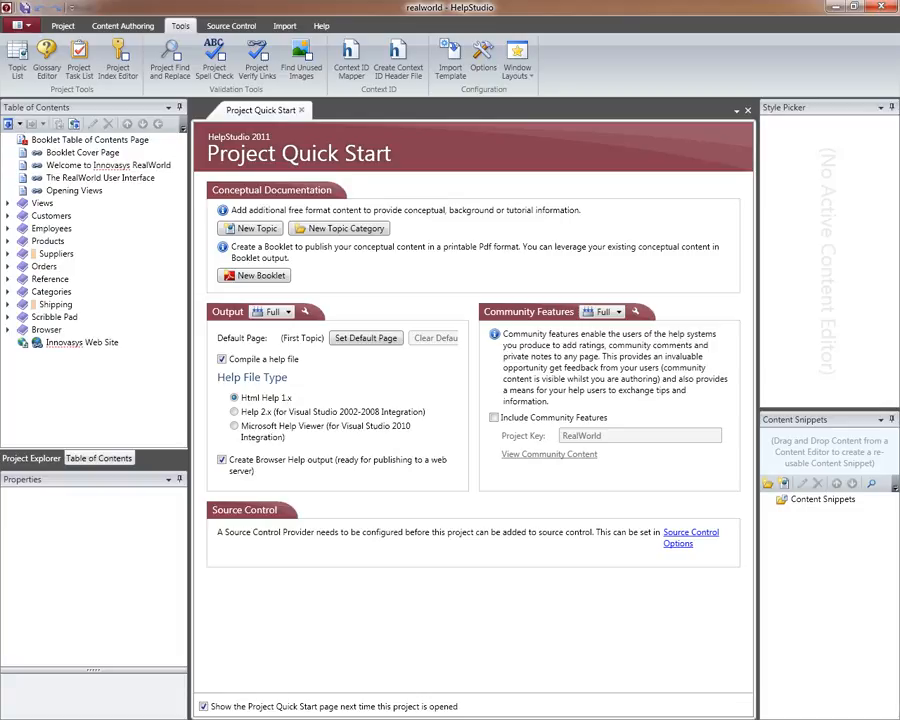
- Examine the Glossary page in the compiled help and the Supplier term's pop-up definition in the Adding a supplier topic
{"action": "left_click", "coordinate": [538, 203]}
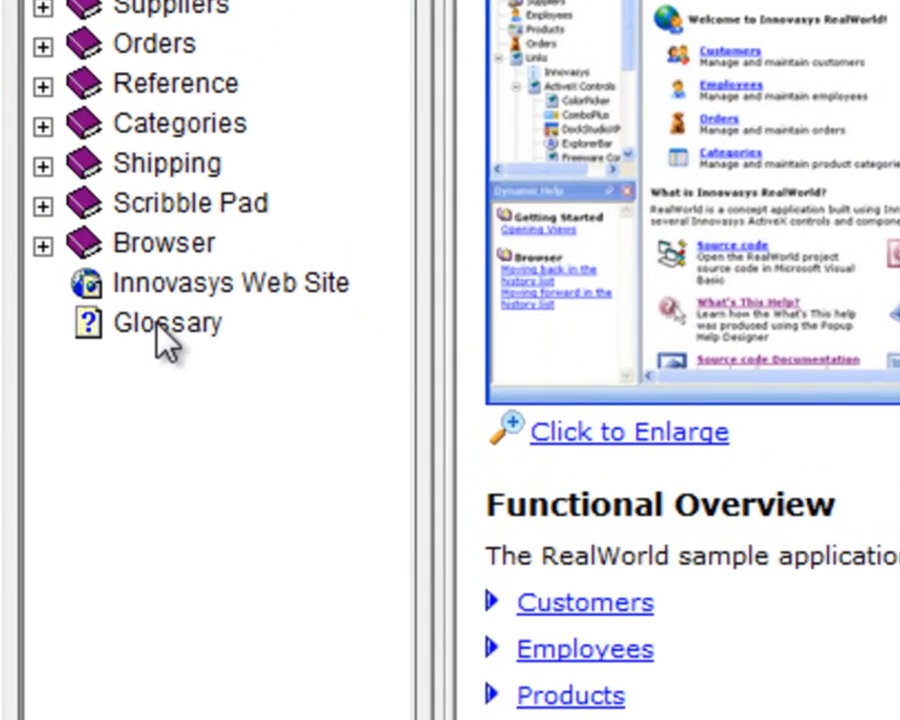
{"action": "left_click", "coordinate": [52, 278]}
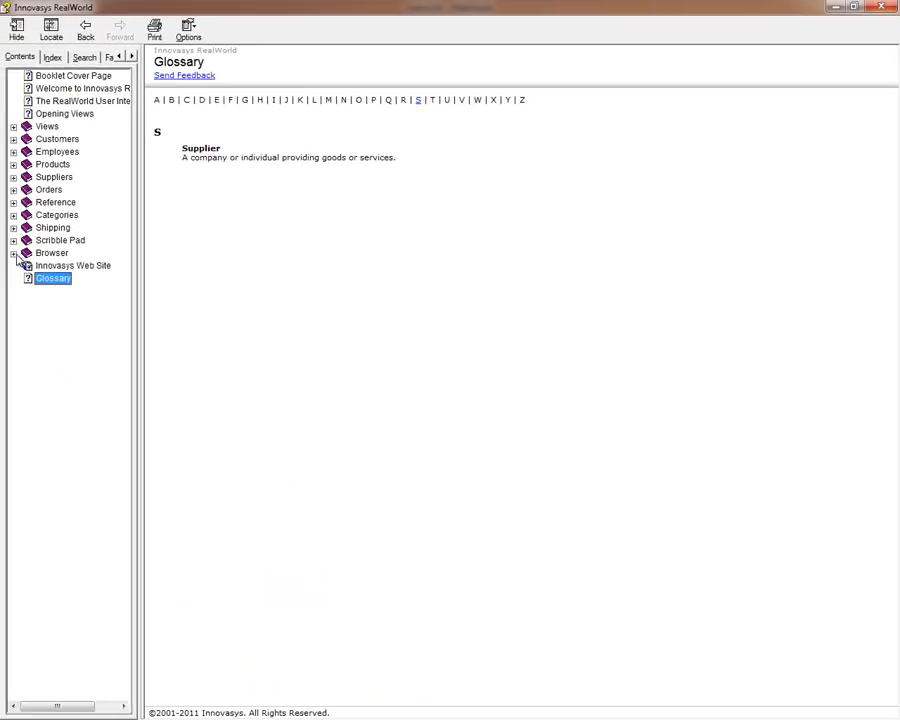
{"action": "left_click", "coordinate": [13, 177]}
{"action": "left_click", "coordinate": [83, 190]}
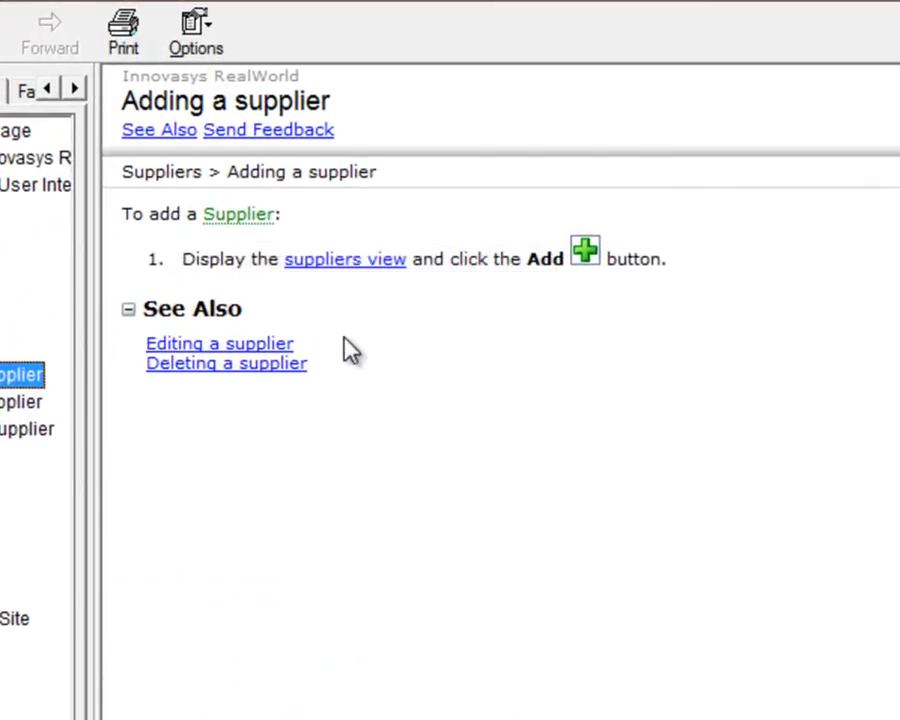
{"action": "left_click", "coordinate": [240, 216]}
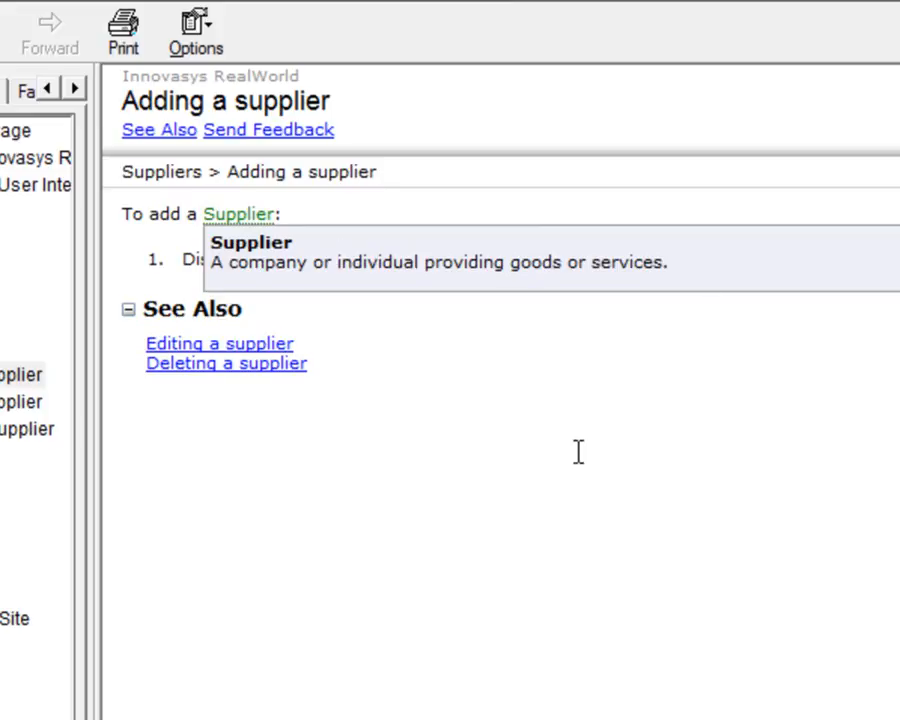
{"action": "left_click", "coordinate": [637, 486]}
- Revisit the compiled Glossary page and the Supplier pop-up in Adding a supplier, and close the help viewer
{"action": "left_click", "coordinate": [44, 317]}
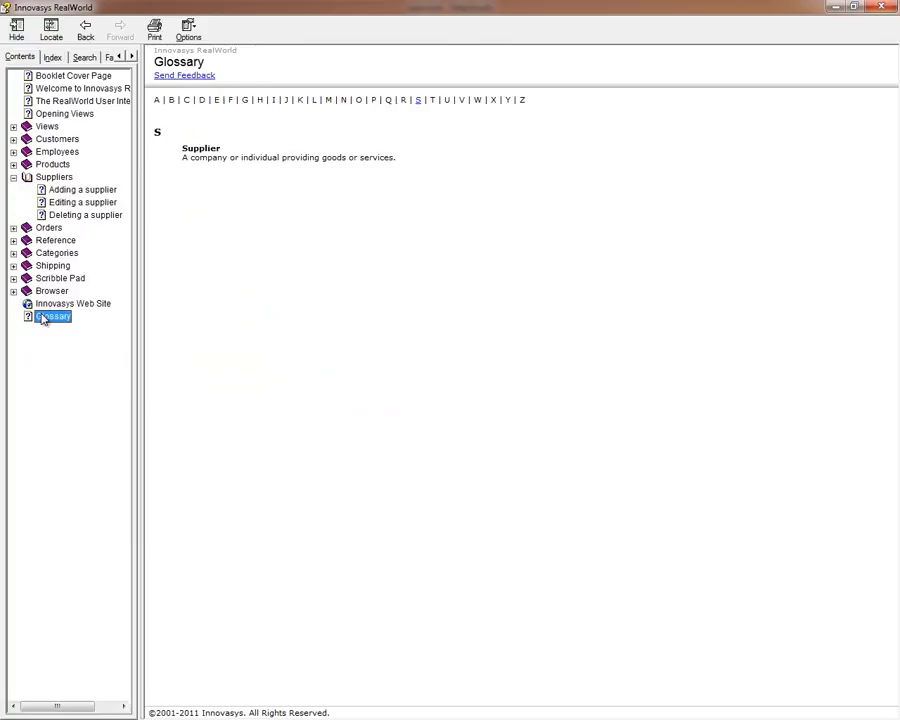
{"action": "left_click", "coordinate": [100, 190]}
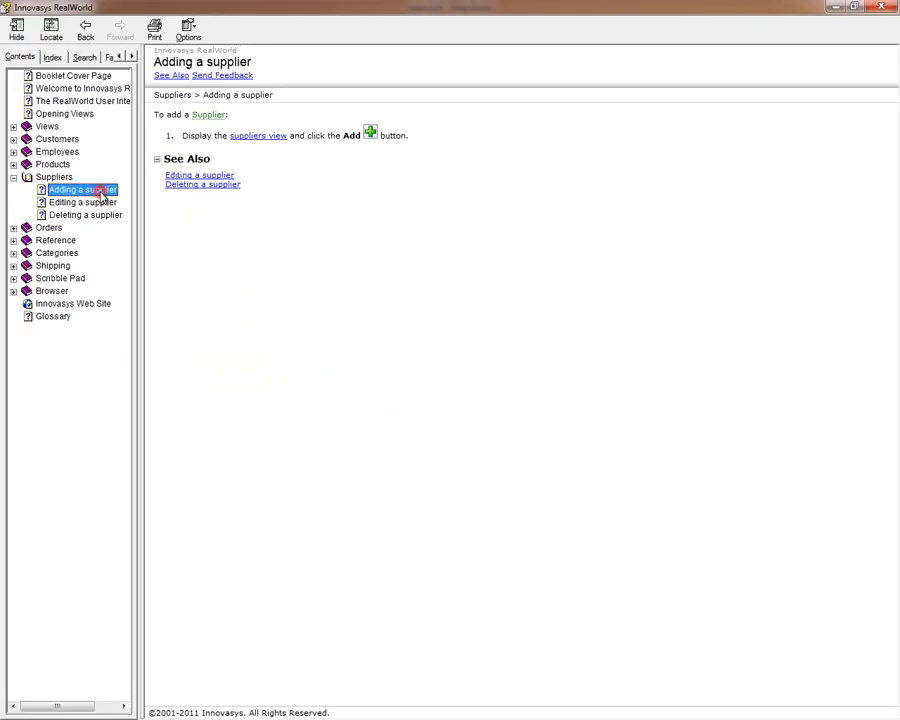
{"action": "left_click", "coordinate": [207, 118]}
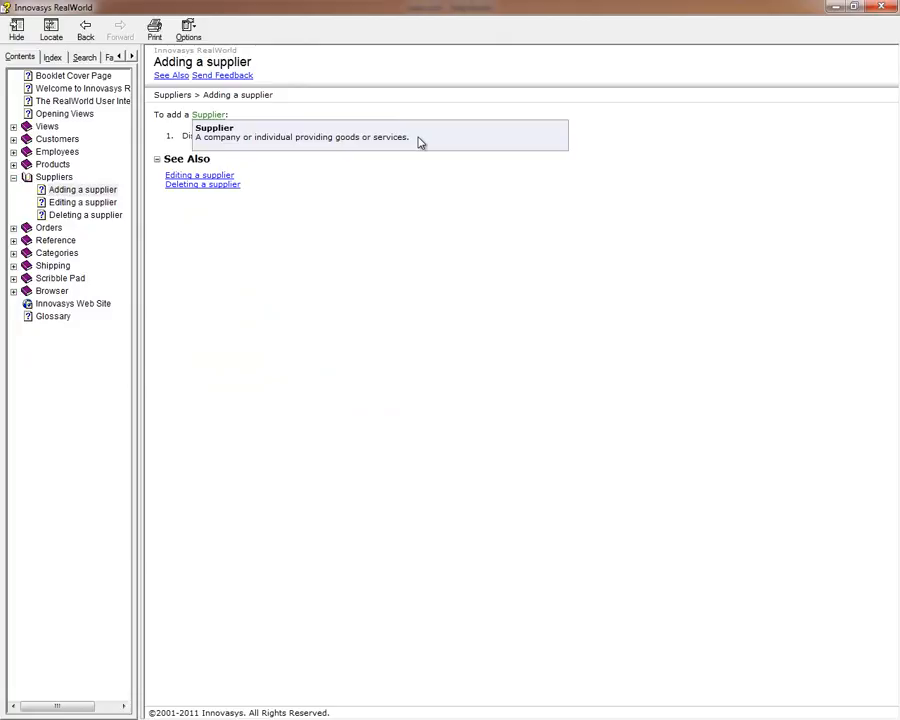
{"action": "left_click", "coordinate": [401, 190]}
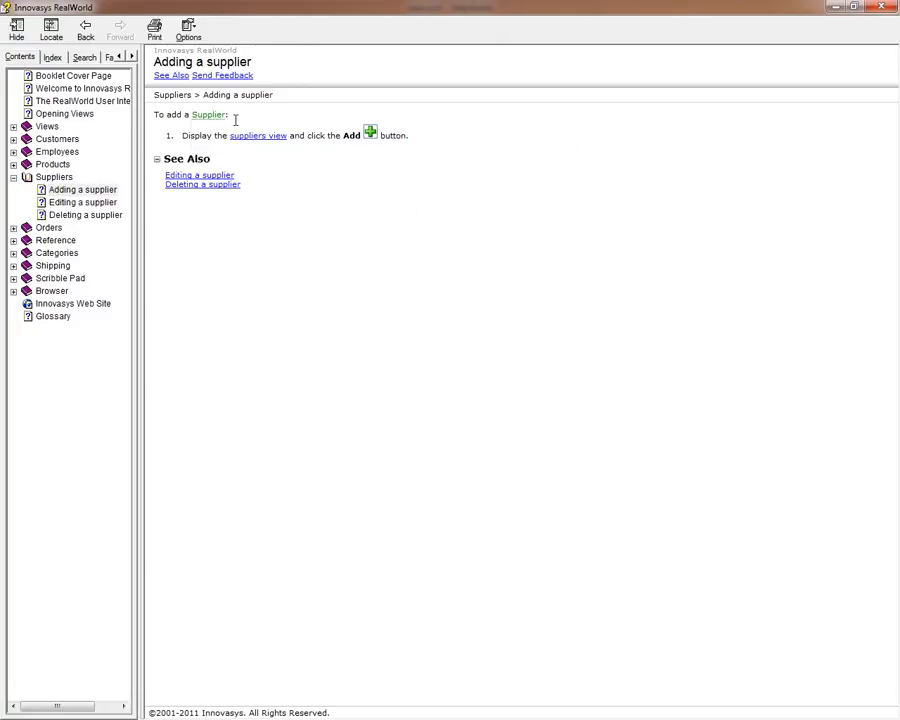
{"action": "left_click", "coordinate": [883, 7]}
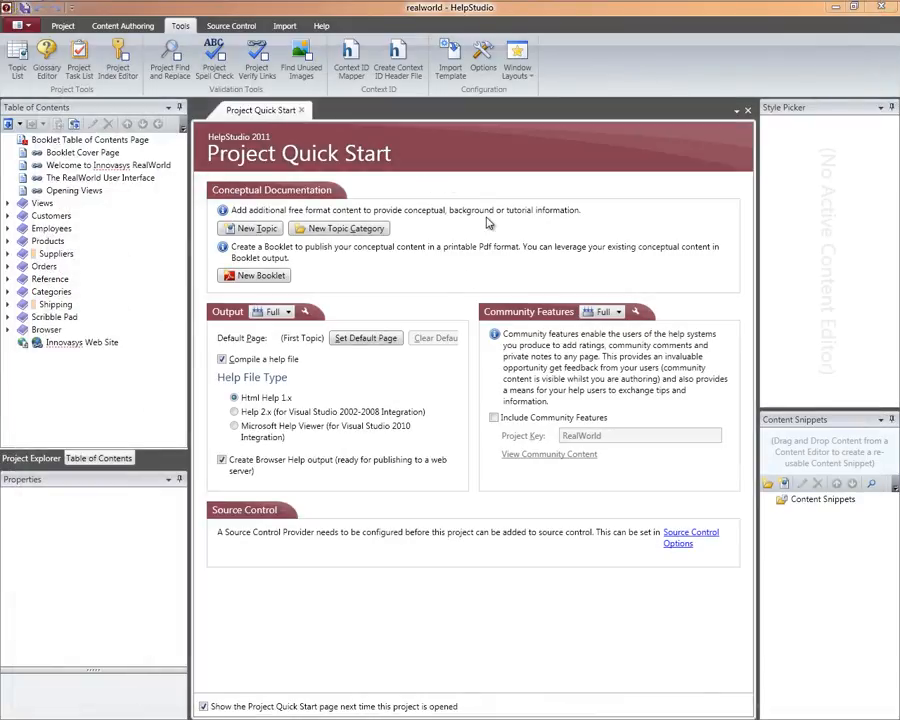
- Add the glossary term Supplier with the definition "An individual or company supplying goods or services."
{"action": "left_click", "coordinate": [33, 458]}
{"action": "left_click", "coordinate": [180, 180]}
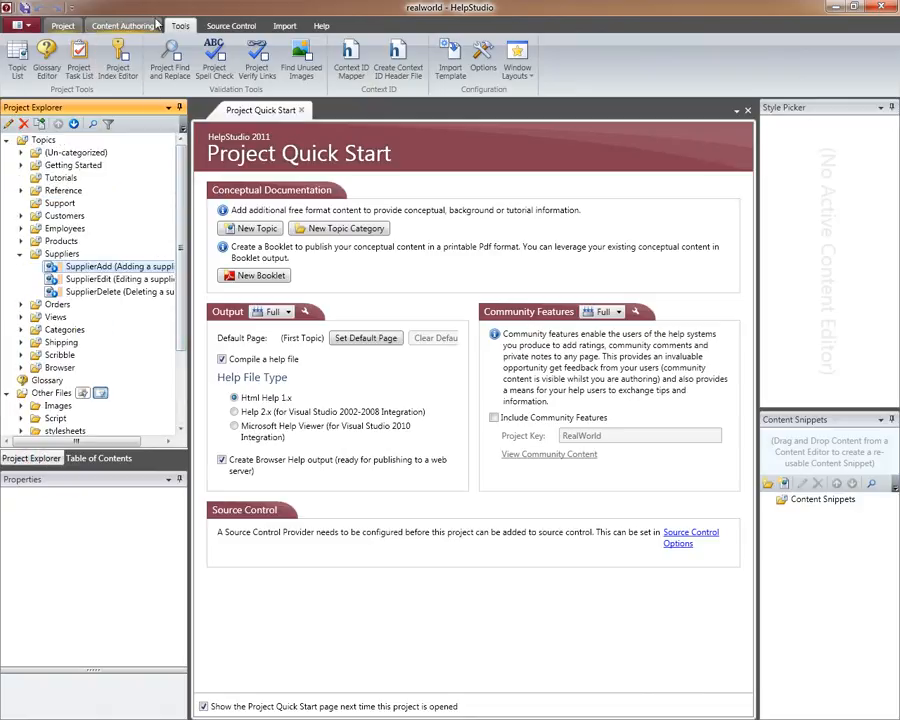
{"action": "left_click", "coordinate": [45, 74]}
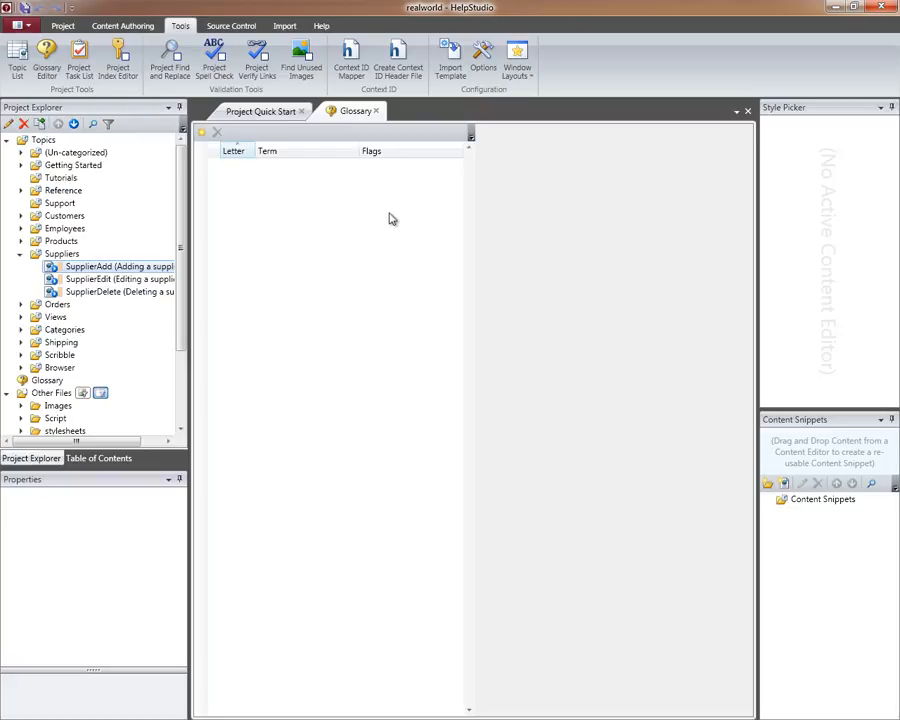
{"action": "left_click", "coordinate": [201, 136]}
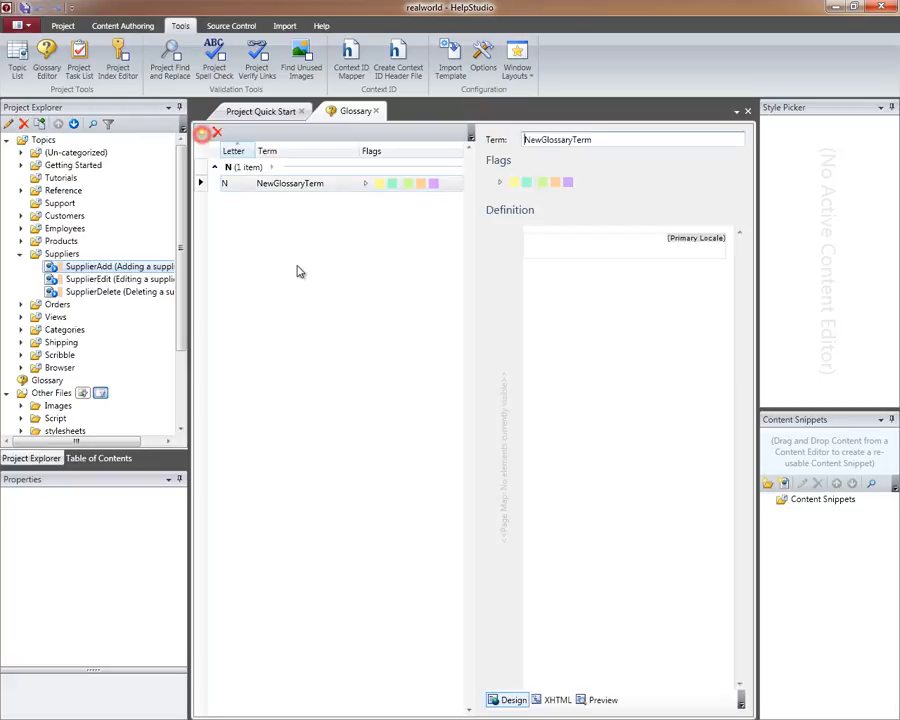
{"action": "left_click_drag", "start_coordinate": [604, 140], "coordinate": [457, 150]}
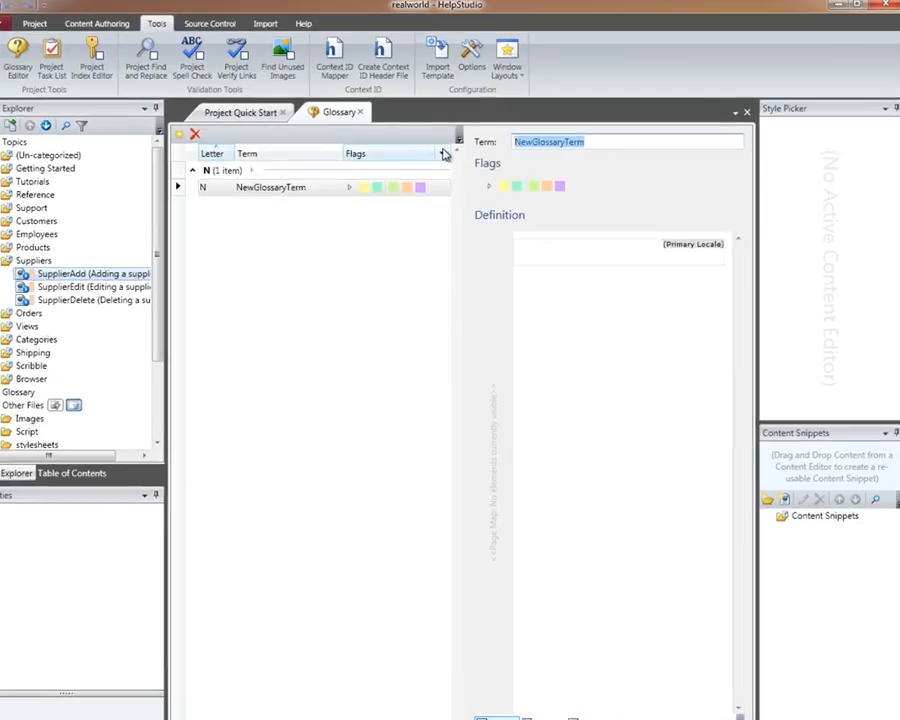
{"action": "type", "text": "Supplier"}
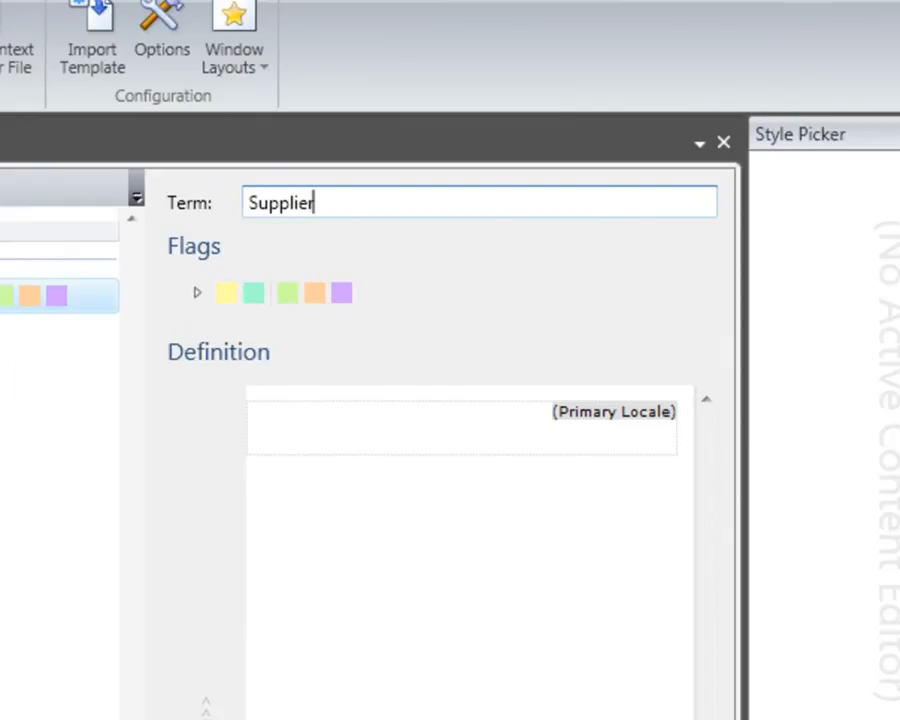
{"action": "left_click", "coordinate": [322, 436]}
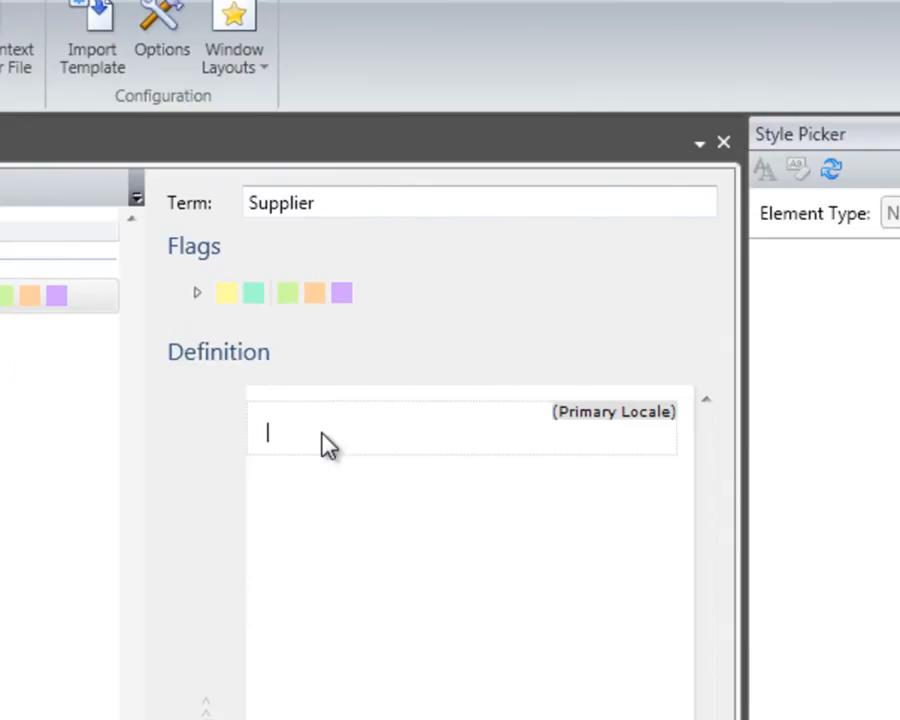
{"action": "type", "text": "An individual or company supplying goods or services."}
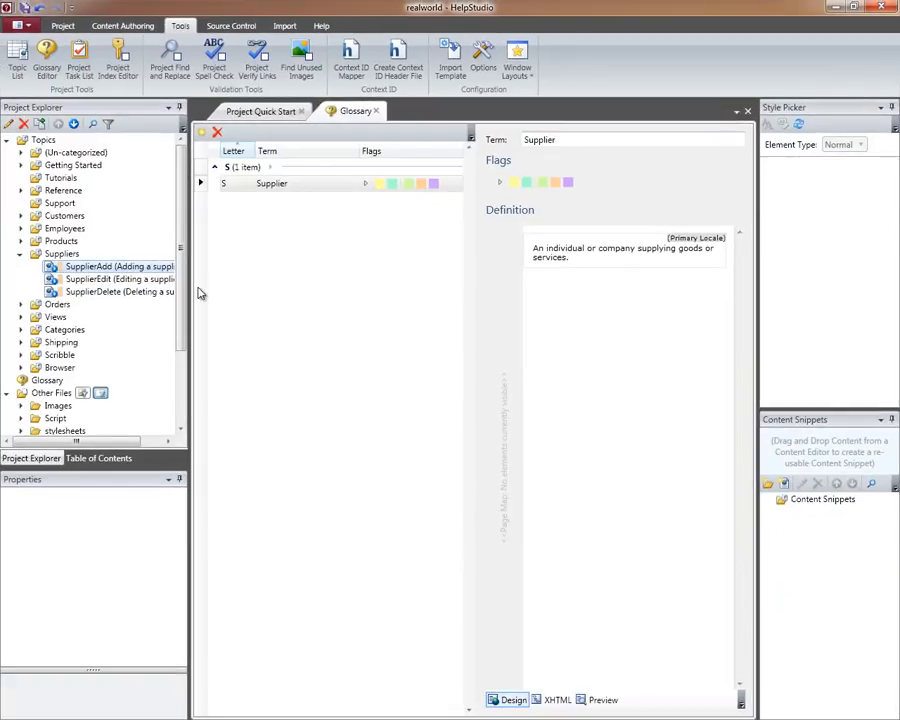
- Add a Glossary entry to the project's table of contents
{"action": "left_click", "coordinate": [110, 457]}
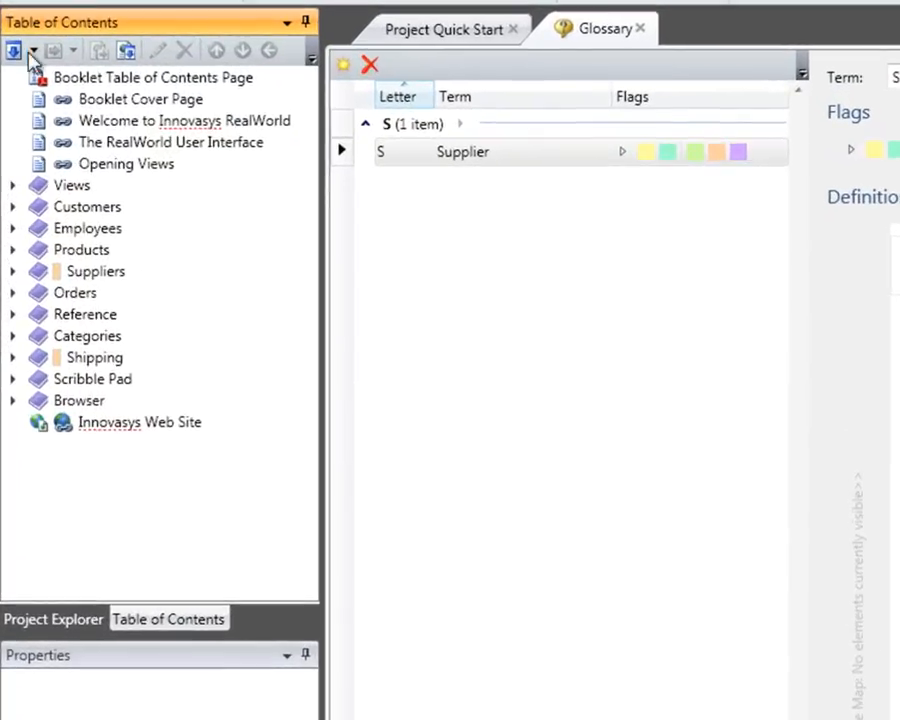
{"action": "left_click", "coordinate": [33, 50]}
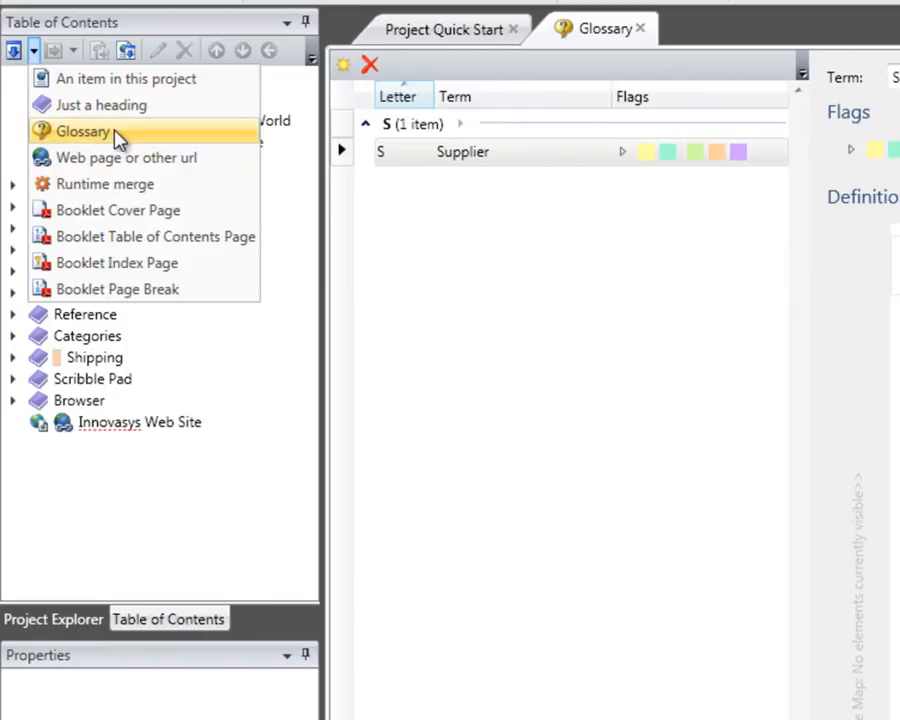
{"action": "left_click", "coordinate": [70, 133]}
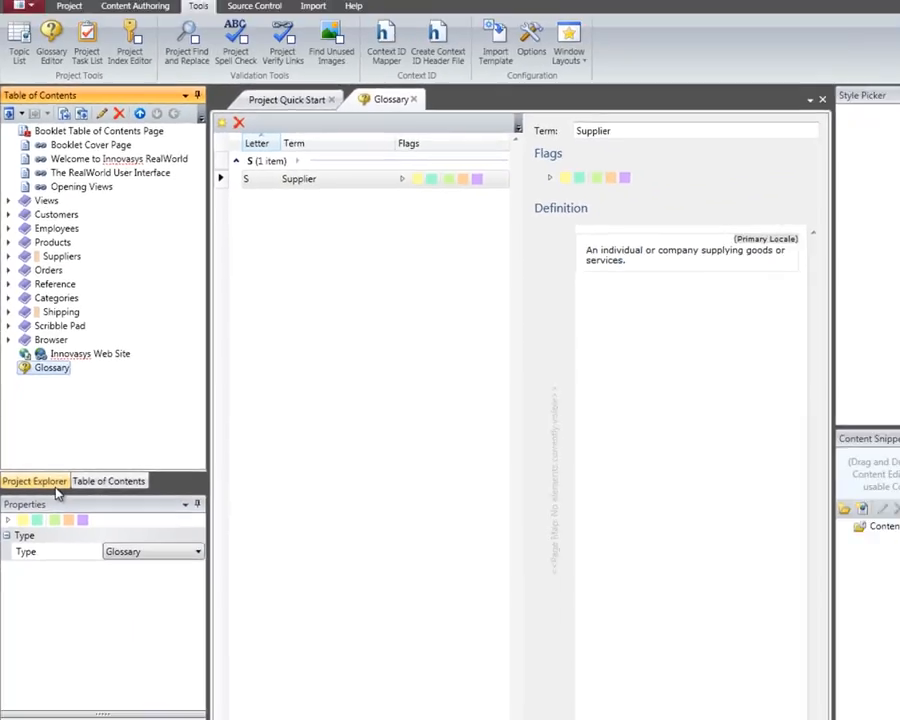
- In the SupplierAdd topic, enclose the word Supplier in the opening line with $$ markers and preview its pop-up definition
{"action": "left_click", "coordinate": [88, 619]}
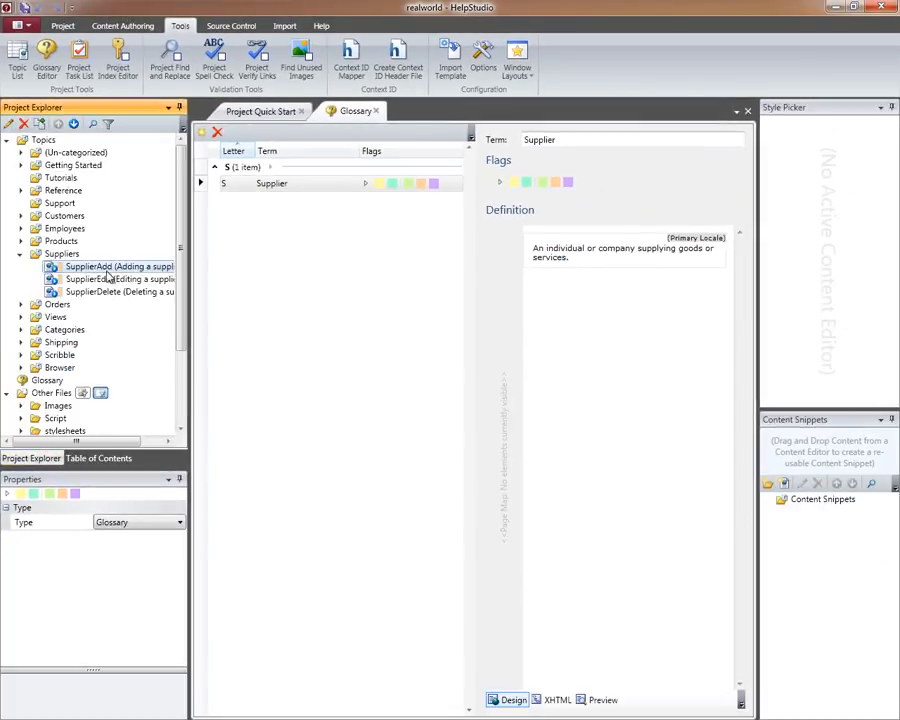
{"action": "double_click", "coordinate": [70, 267]}
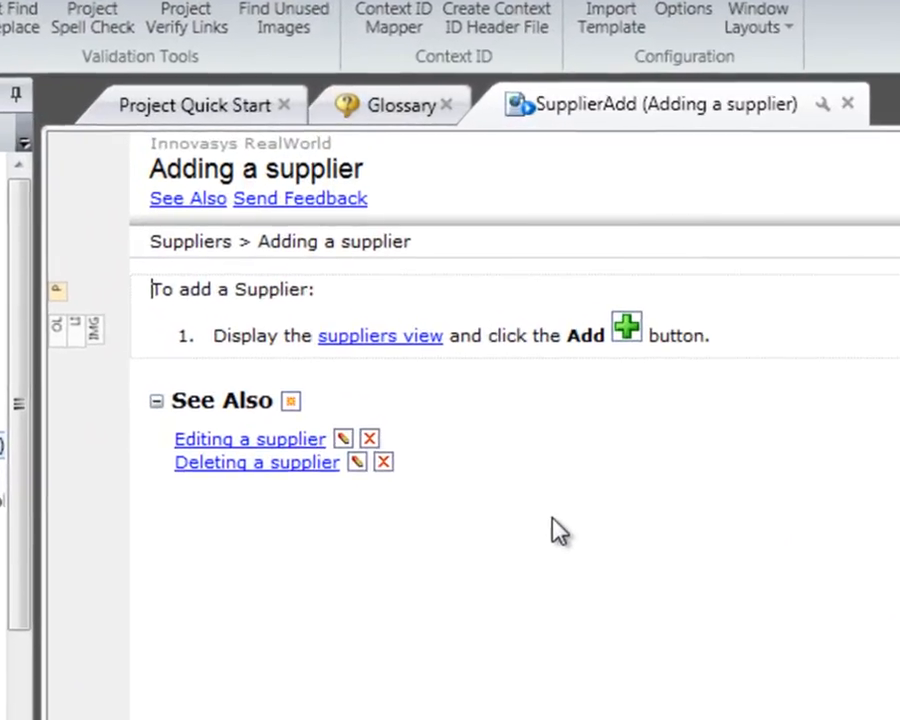
{"action": "key", "text": "Right"}
{"action": "key", "text": "Right"}
{"action": "key", "text": "Right"}
{"action": "key", "text": "Right"}
{"action": "key", "text": "Right"}
{"action": "key", "text": "Right"}
{"action": "key", "text": "Right"}
{"action": "key", "text": "Right"}
{"action": "key", "text": "Right"}
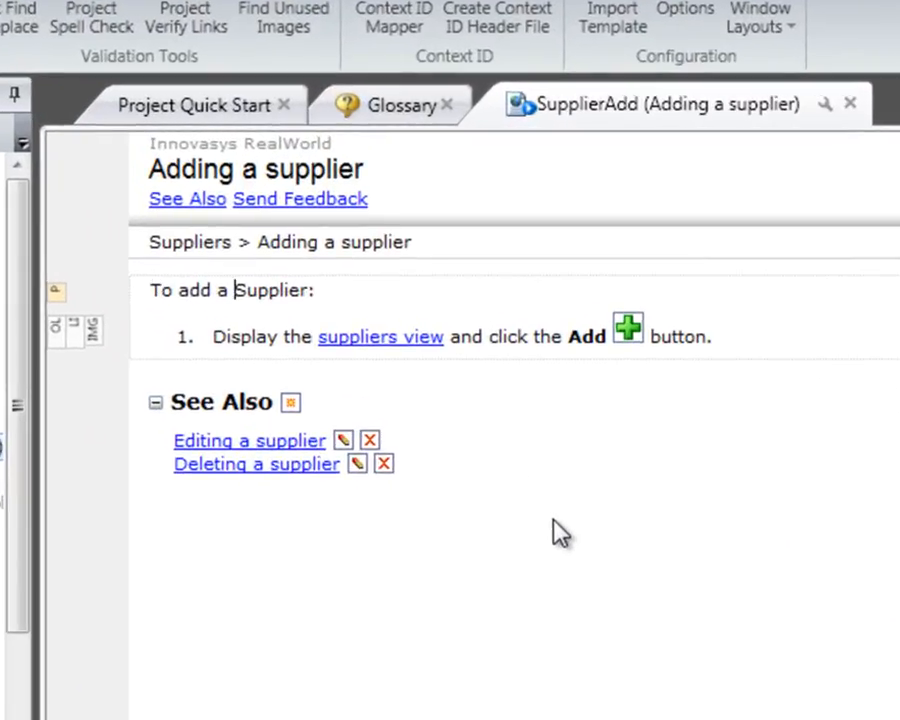
{"action": "key", "text": "Right"}
{"action": "key", "text": "Right"}
{"action": "key", "text": "Left"}
{"action": "key", "text": "Left"}
{"action": "key", "text": "Left"}
{"action": "key", "text": "Left"}
{"action": "key", "text": "Left"}
{"action": "type", "text": "$$"}
{"action": "key", "text": "Right"}
{"action": "key", "text": "Right"}
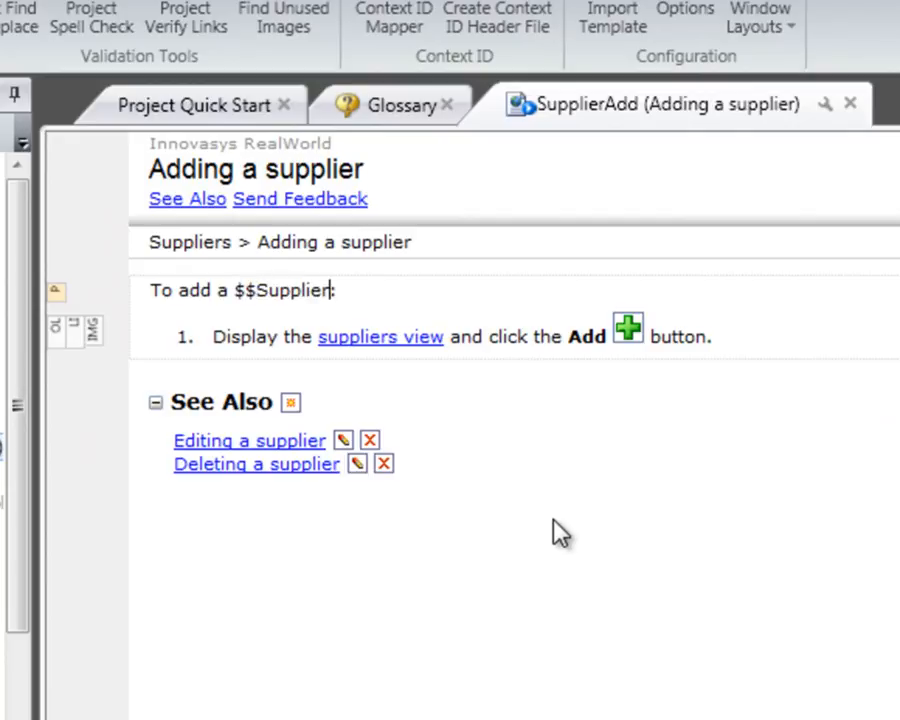
{"action": "type", "text": "$$"}
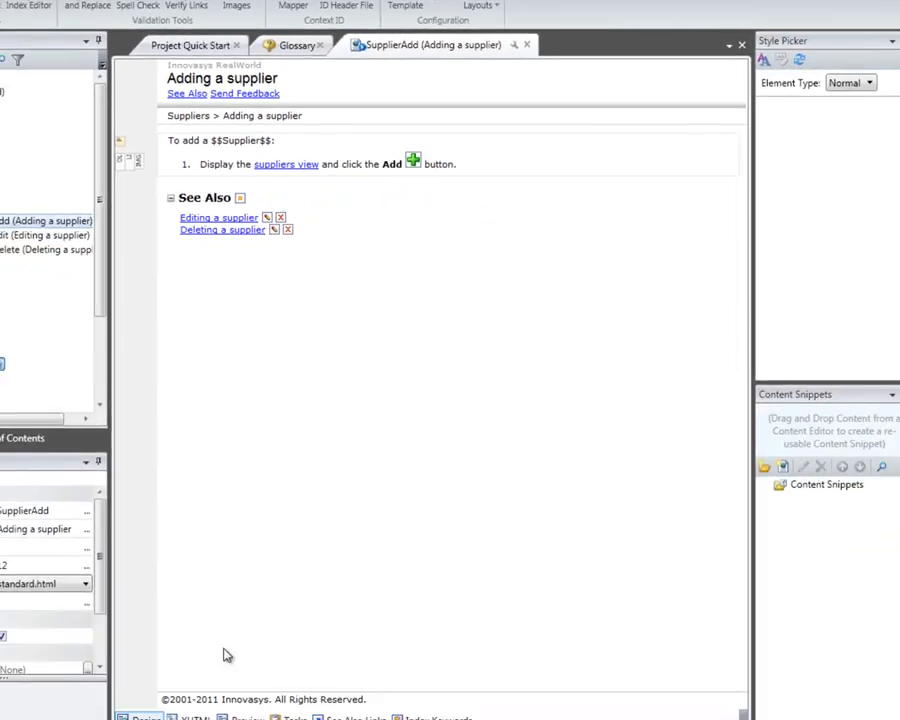
{"action": "left_click", "coordinate": [241, 705]}
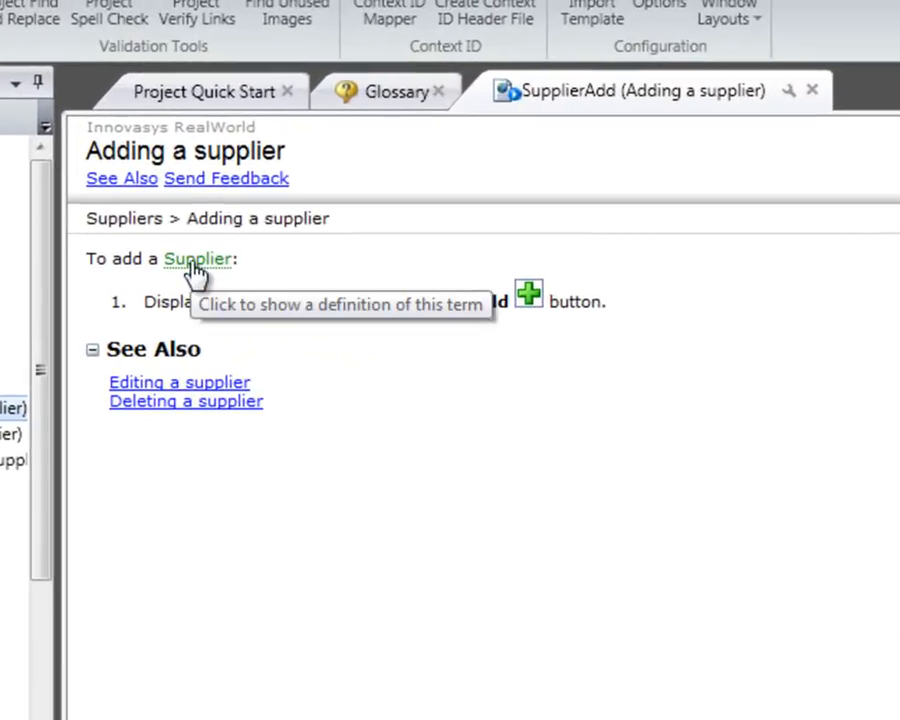
{"action": "left_click", "coordinate": [194, 264]}
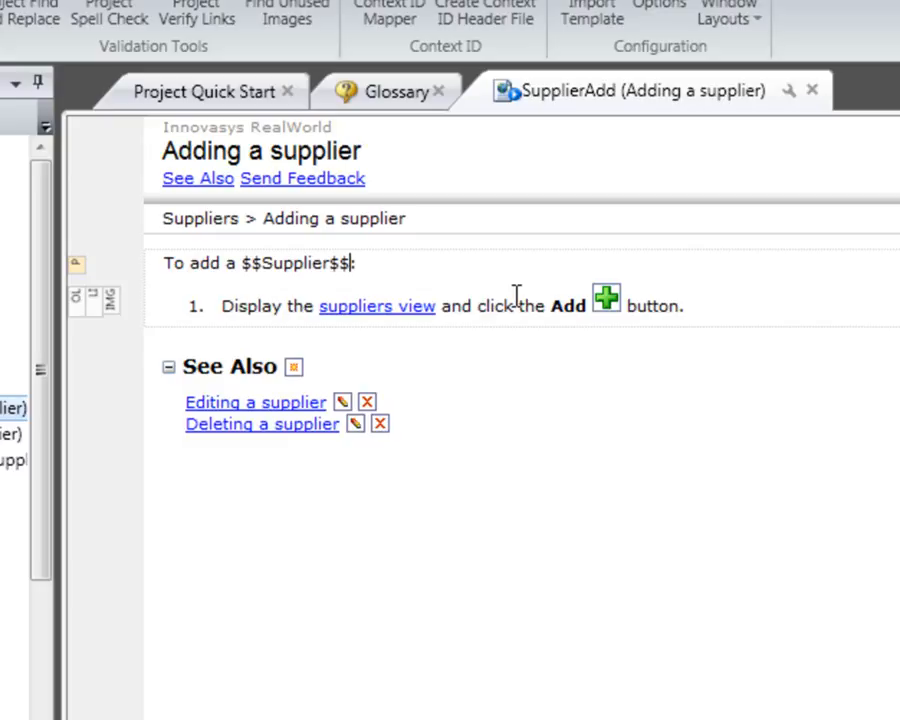
- Reword the topic's opening line to "To add one or more $$Suppliers:Supplier$$:"
{"action": "key", "text": "ctrl+shift+Left"}
{"action": "type", "text": "on eor more "}
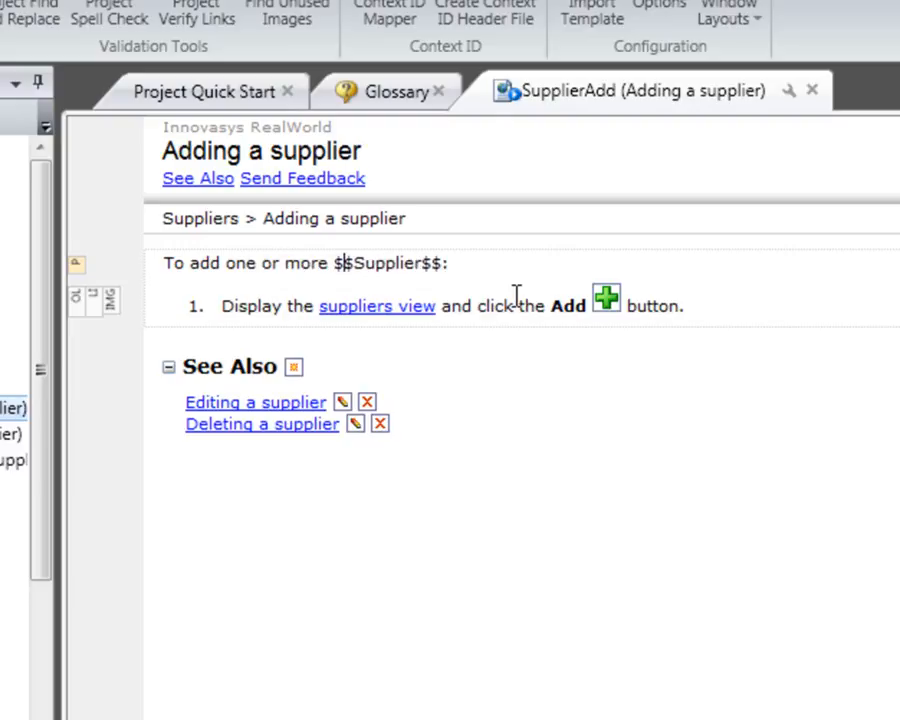
{"action": "type", "text": "s:Supplier"}
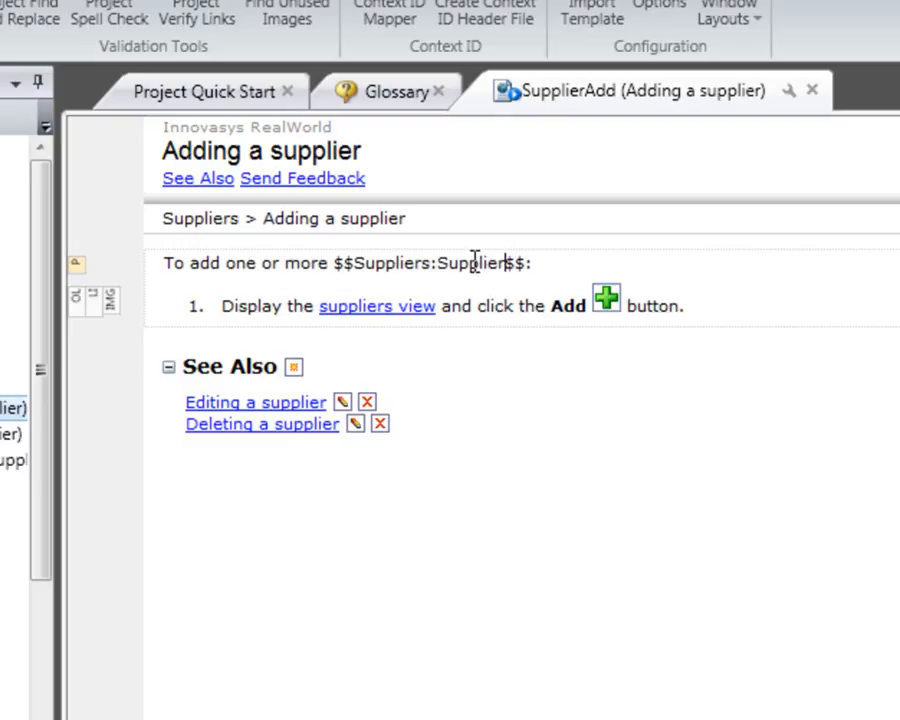
{"action": "double_click", "coordinate": [425, 265]}
{"action": "double_click", "coordinate": [489, 265]}
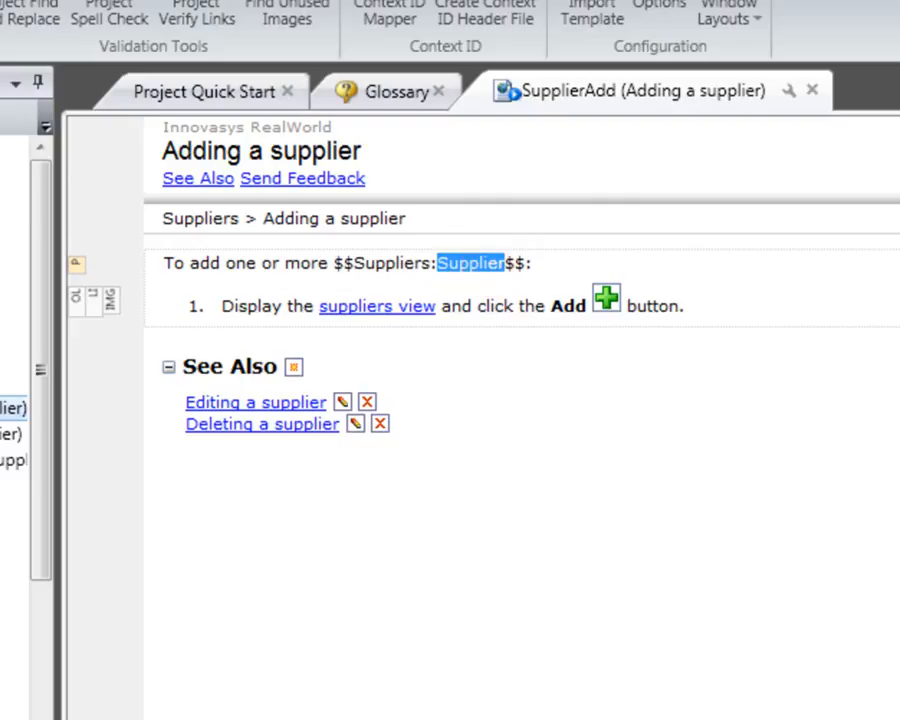
- Preview the SupplierAdd topic and check the pop-up definition of the Suppliers glossary link
{"action": "left_click", "coordinate": [257, 704]}
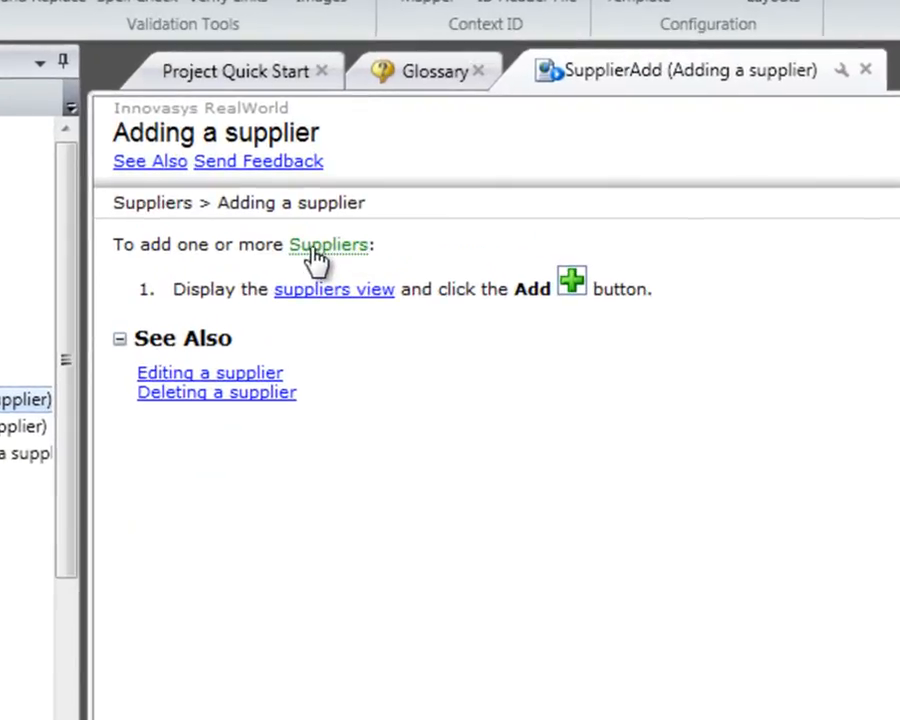
{"action": "left_click", "coordinate": [323, 246]}
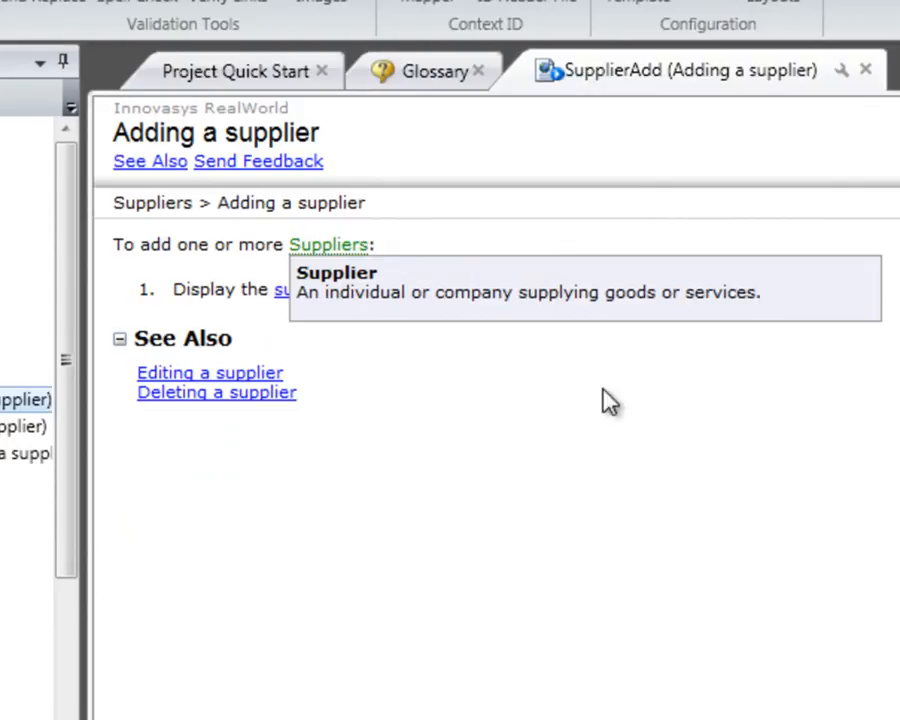
{"action": "left_click", "coordinate": [540, 420]}
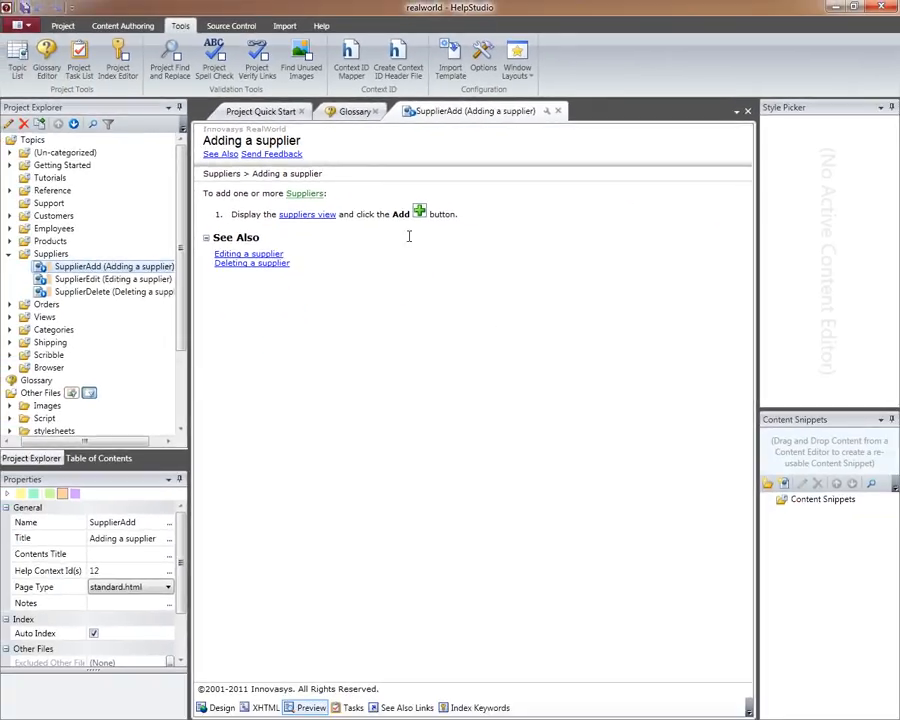
- Review the Supplier term in the glossary and the Glossary entry in the table of contents
{"action": "left_click", "coordinate": [356, 111]}
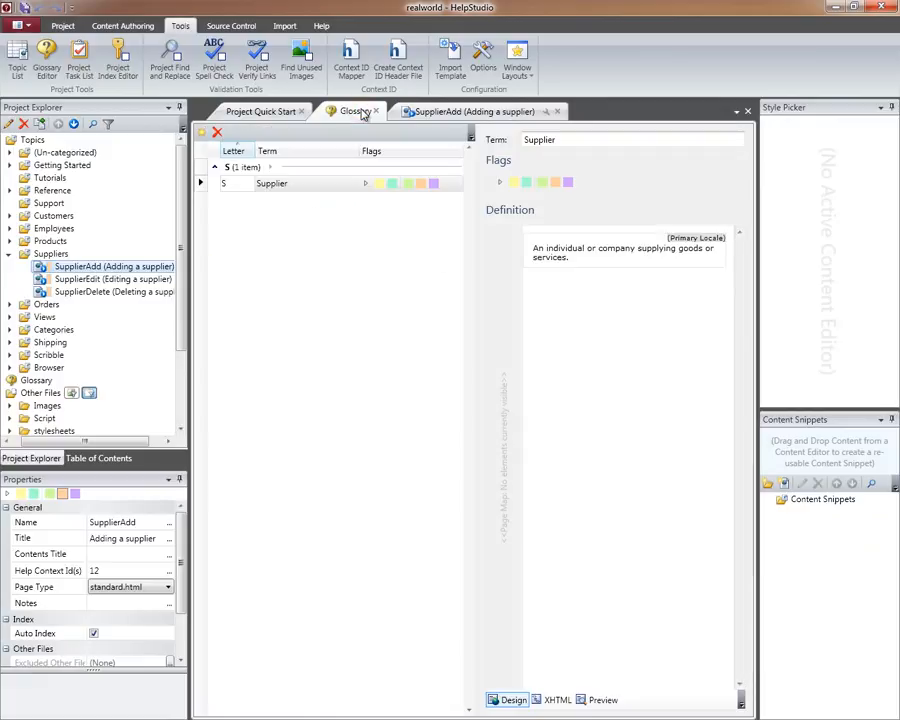
{"action": "left_click", "coordinate": [97, 458]}
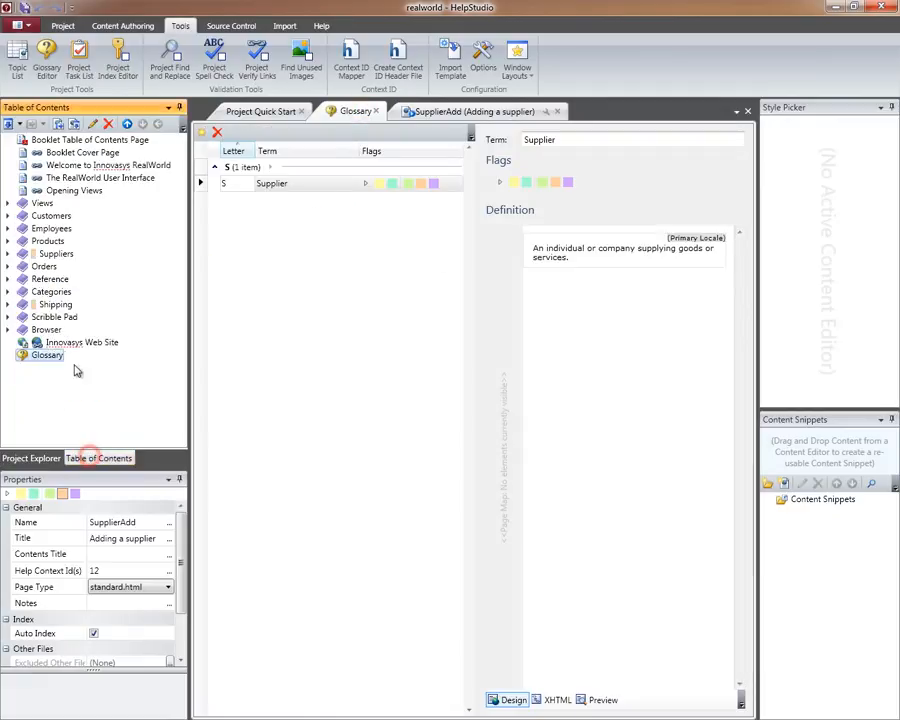
{"action": "left_click", "coordinate": [42, 357]}
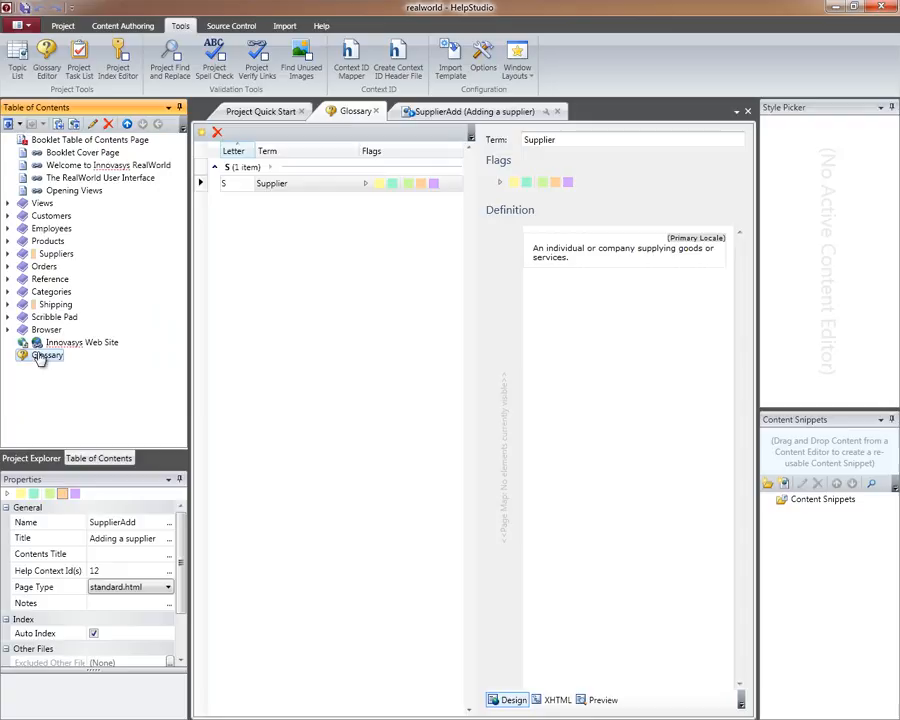
- Build the project with only the Full build profile, leaving out Basic and GettingStarted
{"action": "left_click", "coordinate": [464, 111]}
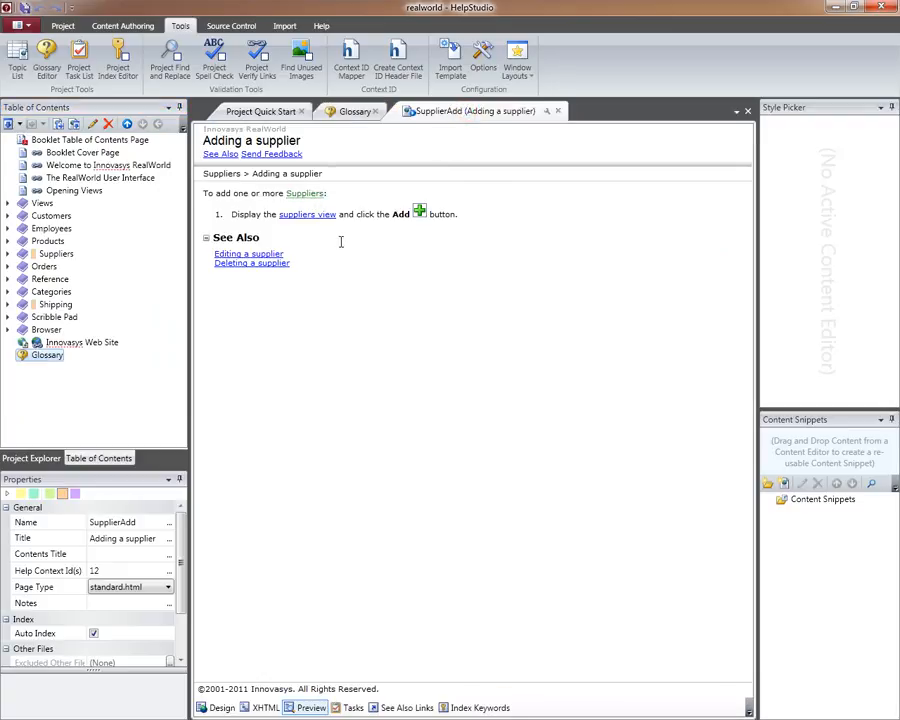
{"action": "left_click", "coordinate": [62, 25]}
{"action": "left_click", "coordinate": [107, 62]}
{"action": "left_click", "coordinate": [338, 432]}
{"action": "left_click", "coordinate": [357, 447]}
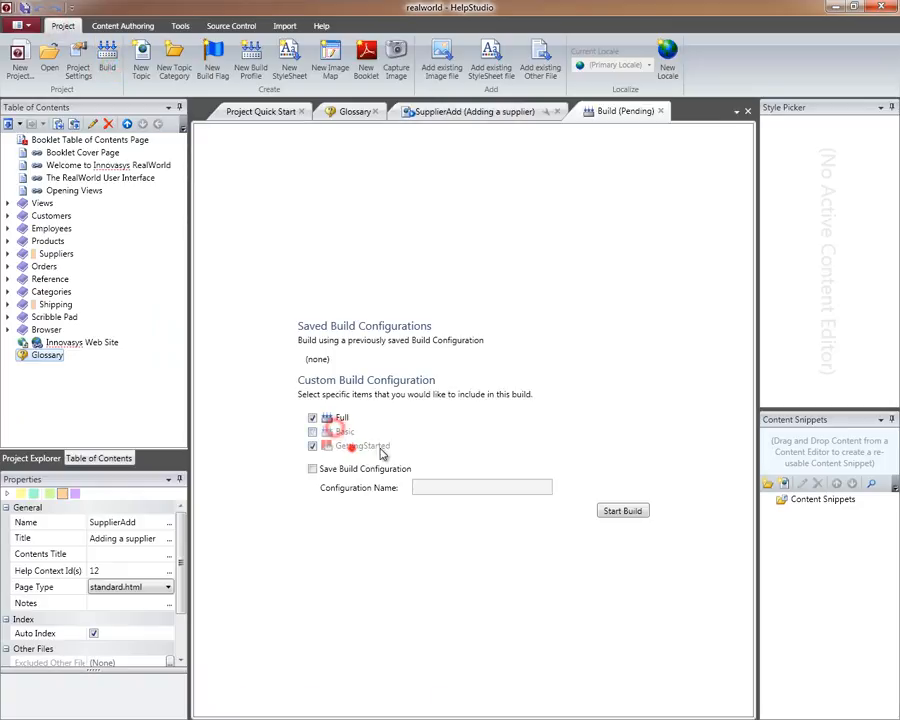
{"action": "left_click", "coordinate": [621, 511]}
- Open the generated compiled help file in a maximized window and view its Glossary page
{"action": "left_click", "coordinate": [503, 425]}
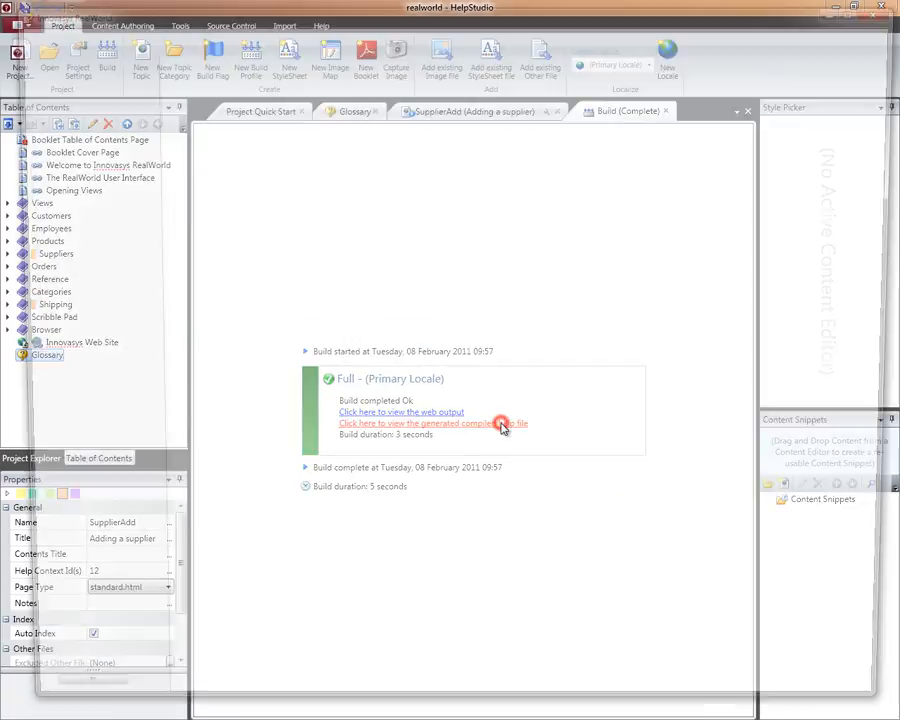
{"action": "double_click", "coordinate": [505, 14]}
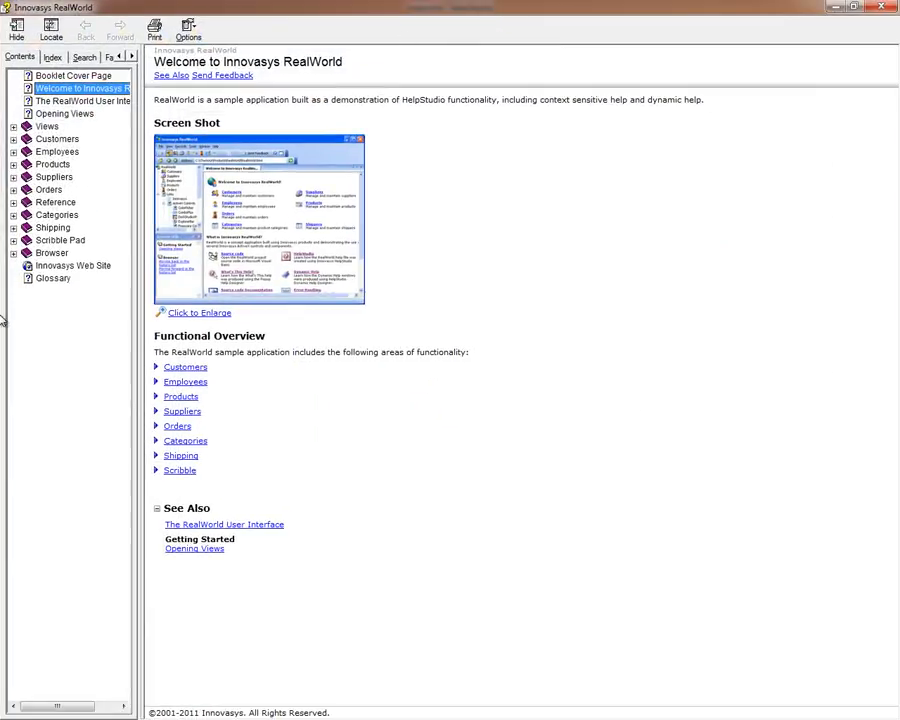
{"action": "left_click", "coordinate": [60, 278]}
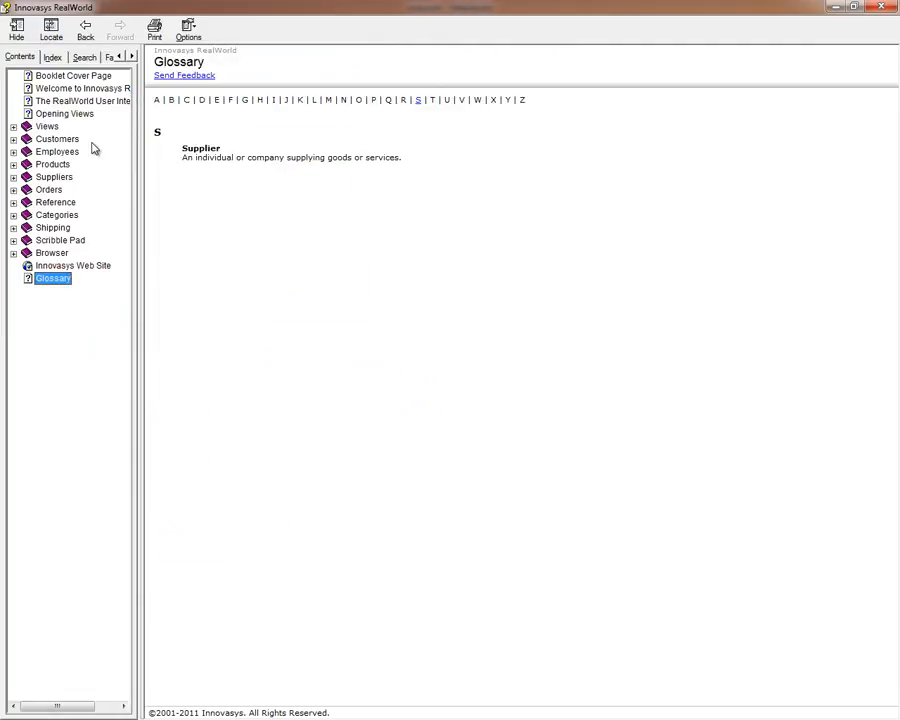
- In the compiled help, check the Suppliers pop-up definition in the Adding a supplier topic, and close the help file
{"action": "left_click", "coordinate": [14, 177]}
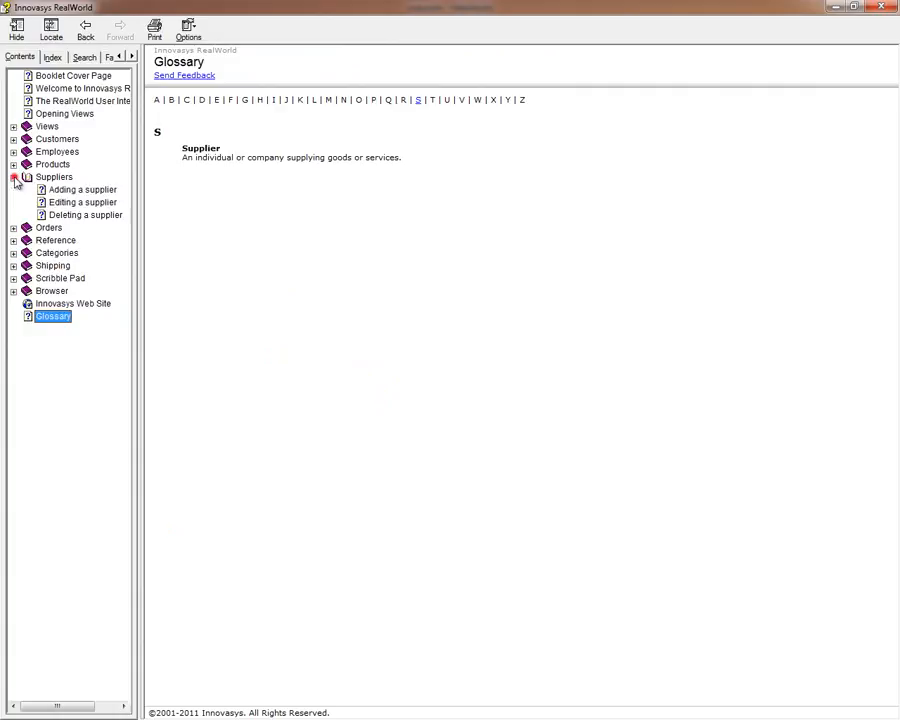
{"action": "left_click", "coordinate": [60, 190]}
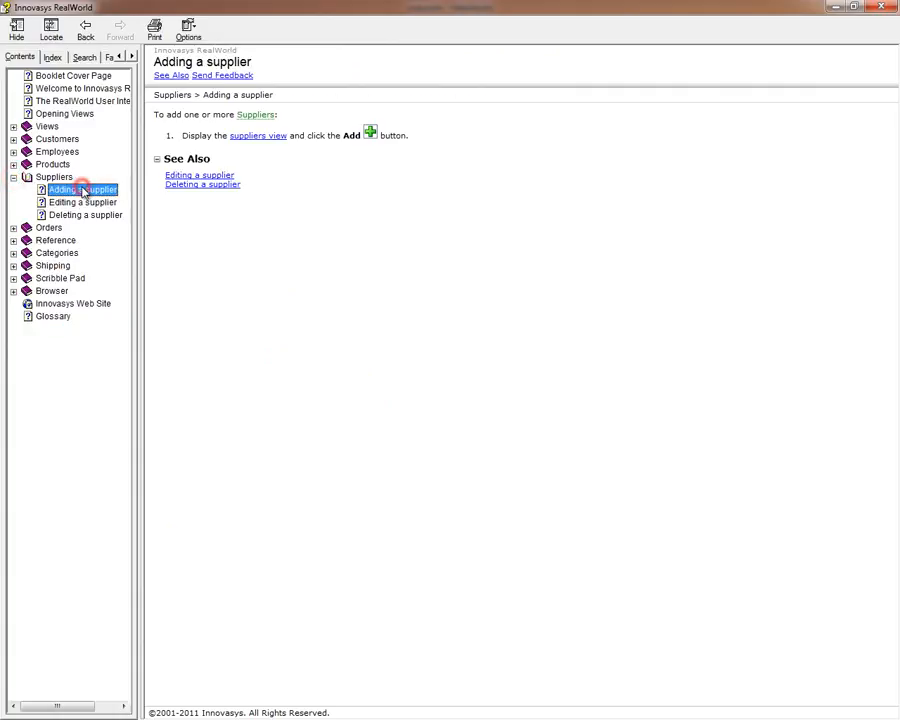
{"action": "left_click", "coordinate": [255, 120]}
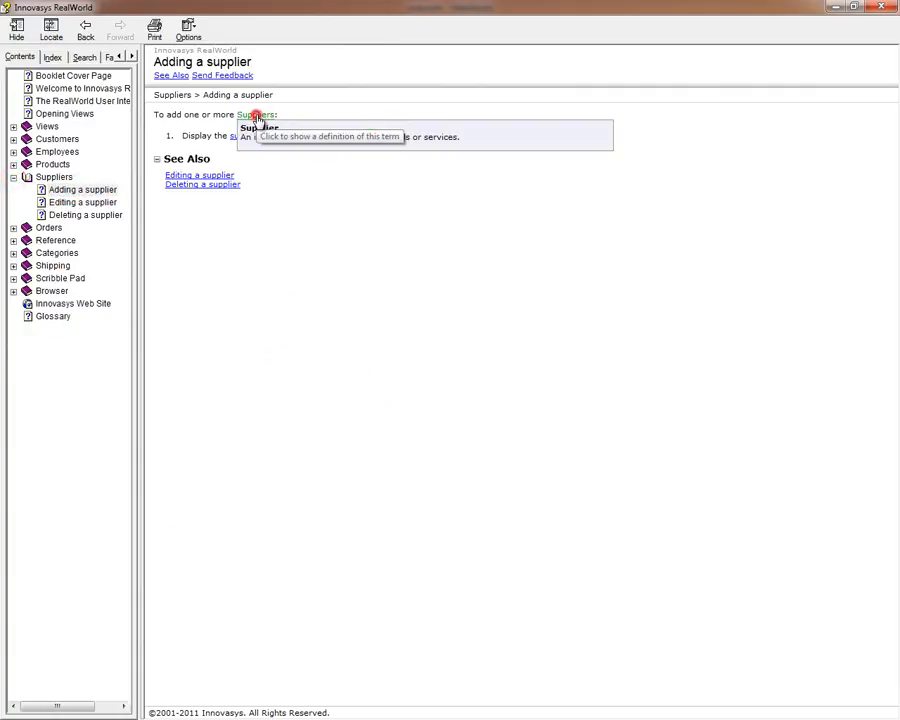
{"action": "left_click", "coordinate": [277, 198]}
{"action": "left_click", "coordinate": [881, 7]}
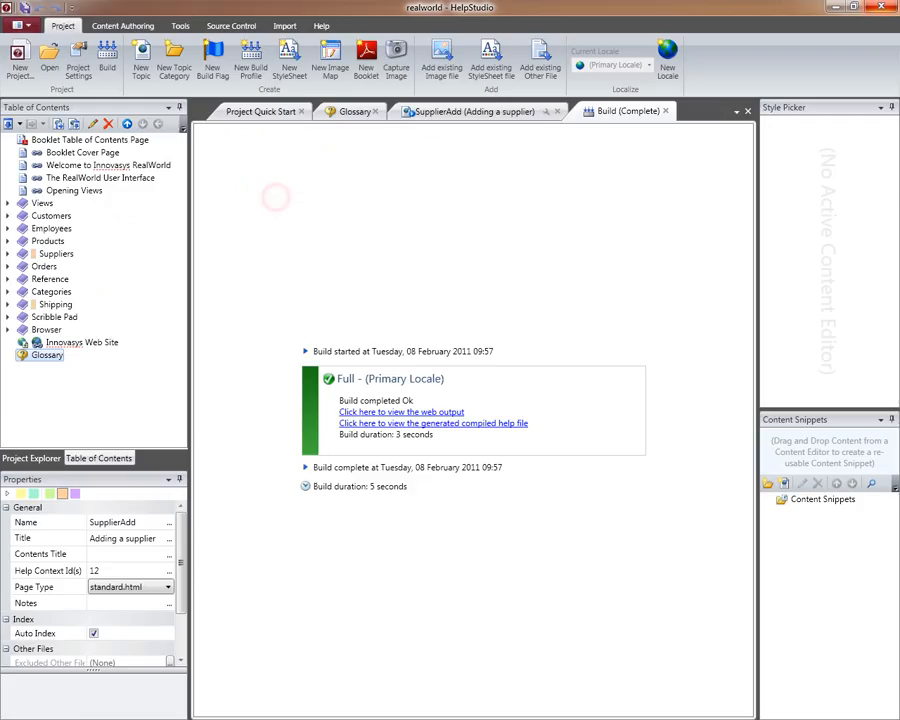